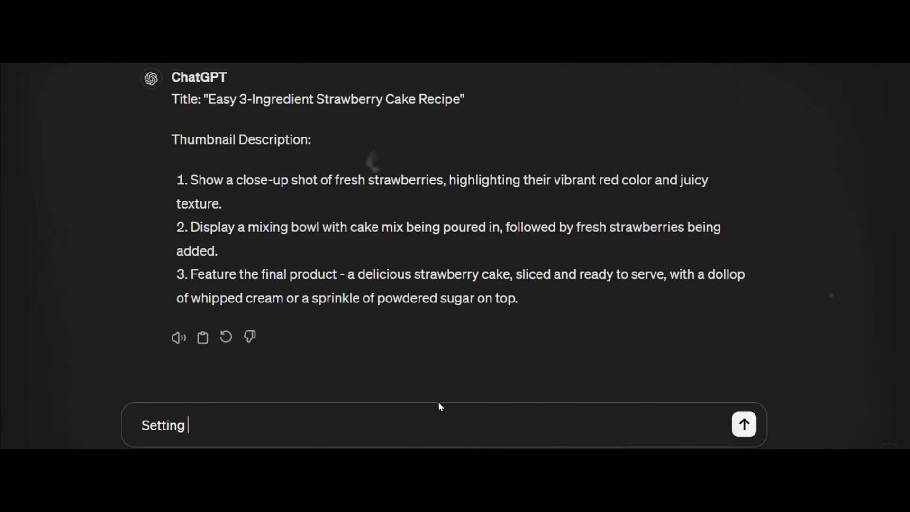
Send ChatGPT follow-ups asking about the thumbnail's setting and its added text
key("BackSpace")
key("BackSpace")
key("BackSpace")
key("BackSpace")
key("BackSpace")
key("BackSpace")
key("BackSpace")
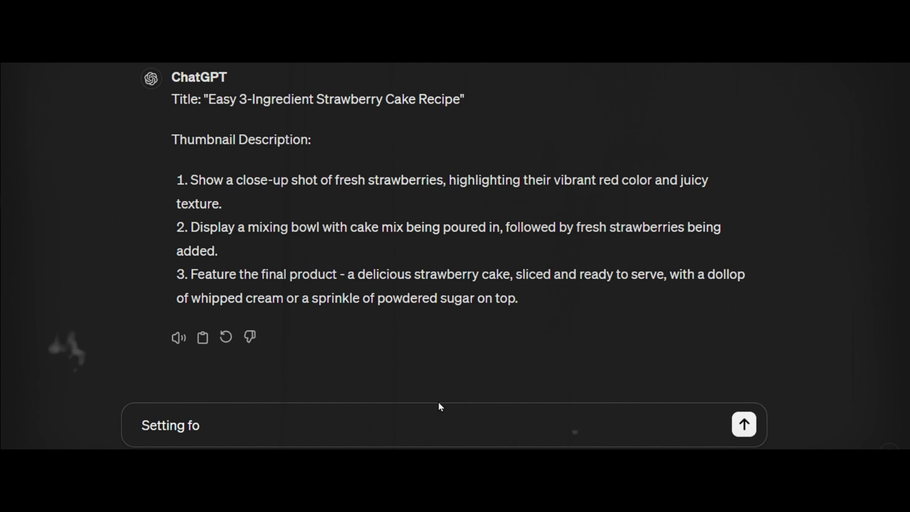
key("Return")
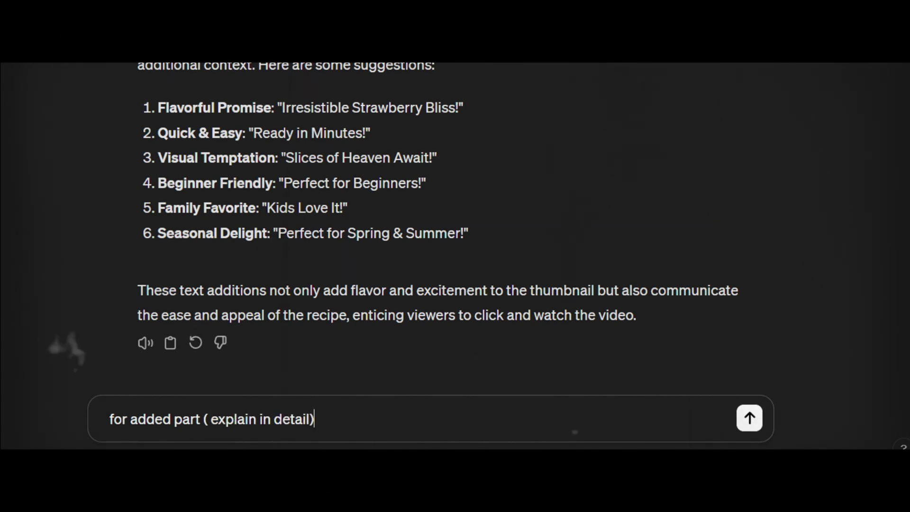
key("Return")
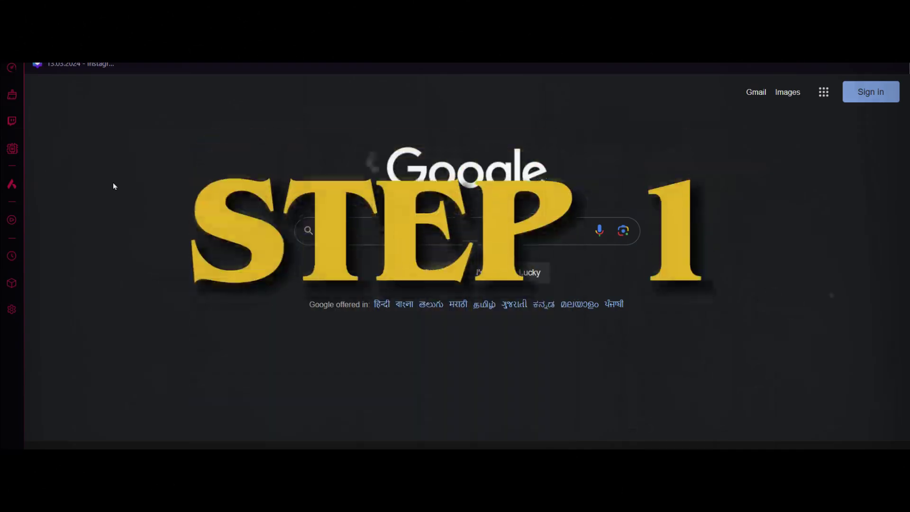
Search Google for 'adobe firefly' and open the Adobe Firefly website
type("adobe firefly")
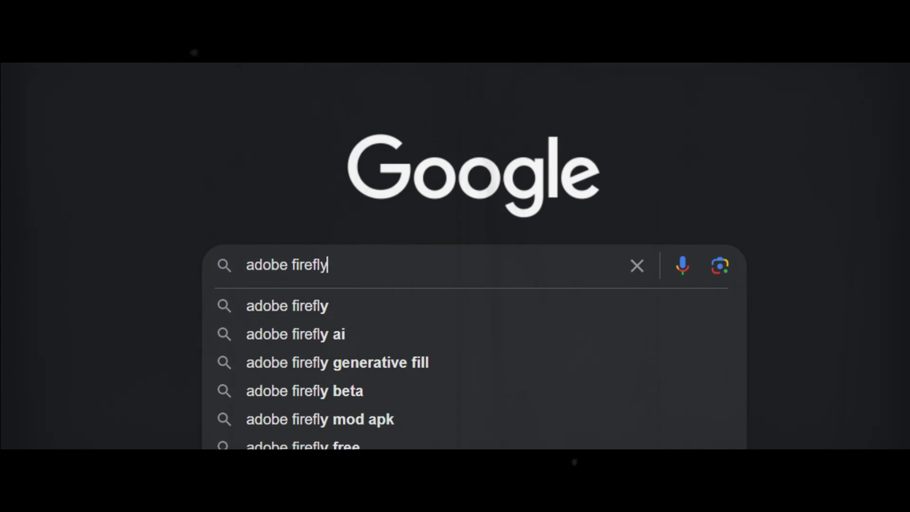
key("Return")
left_click(252, 276)
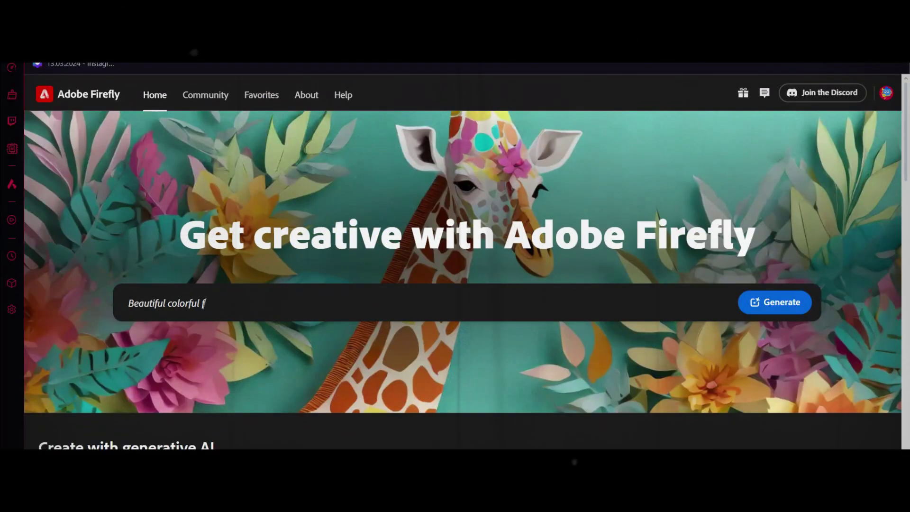
Browse the Firefly home page feature cards to reach the Generative Fill option
scroll(771, 219, "down", 5)
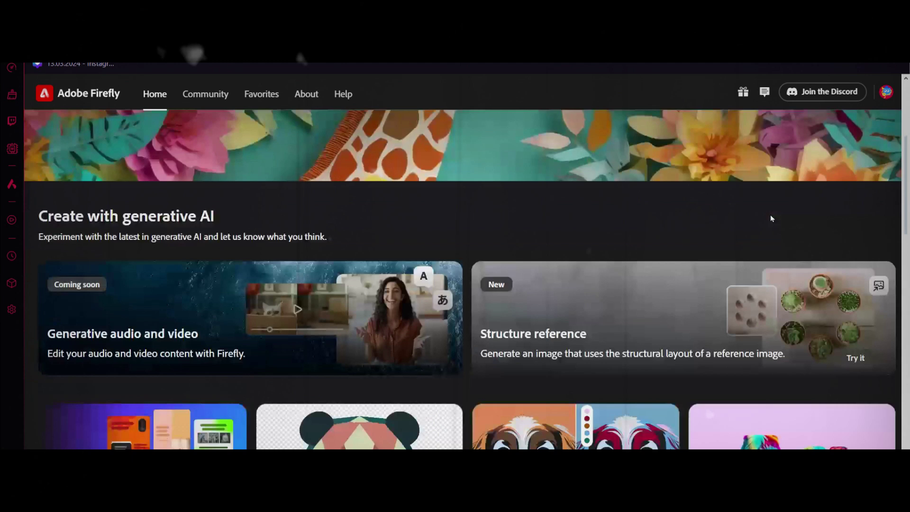
scroll(771, 219, "down", 5)
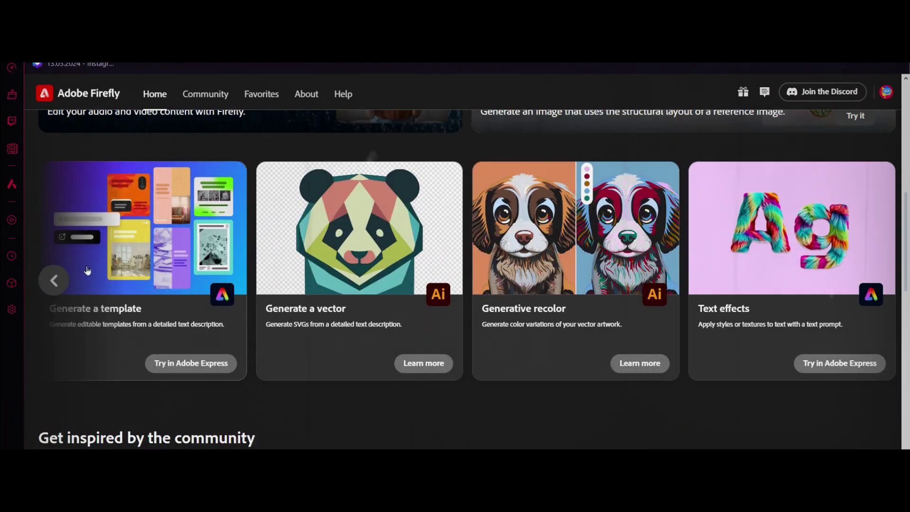
left_click(54, 280)
scroll(128, 300, "down", 10)
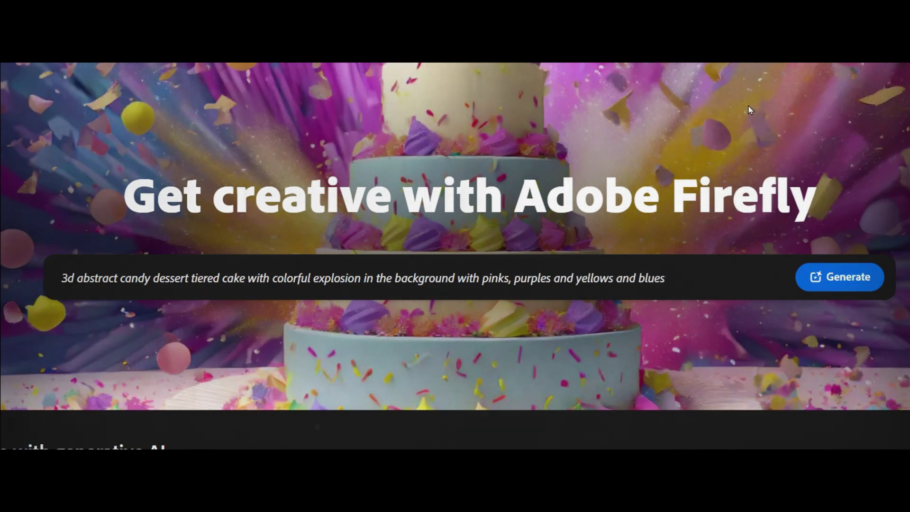
scroll(553, 278, "down", 10)
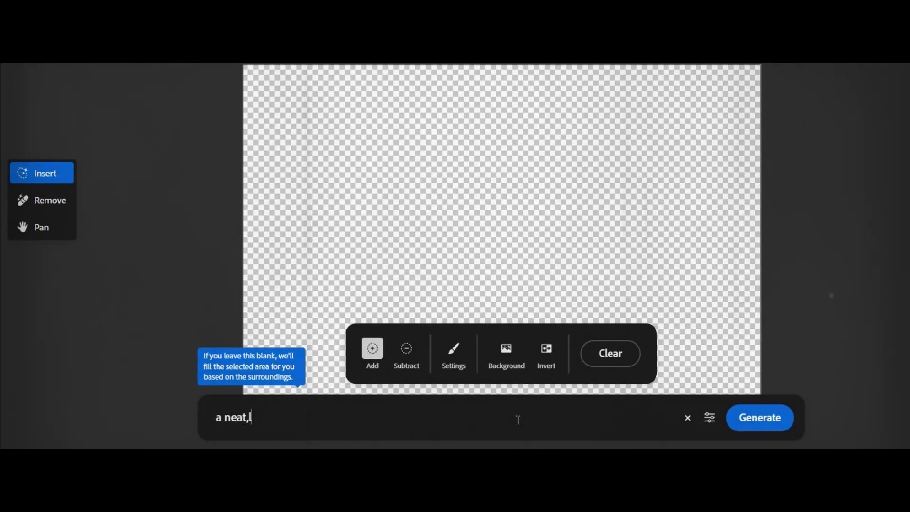
Generate a kitchen image from the prompt 'a neat, light kitchen counter'
type(" neat,light kitch")
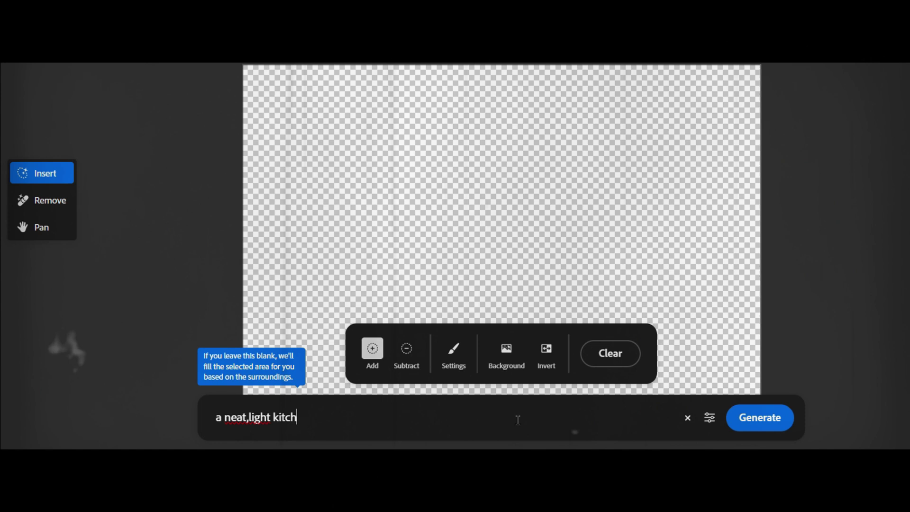
type("en counter")
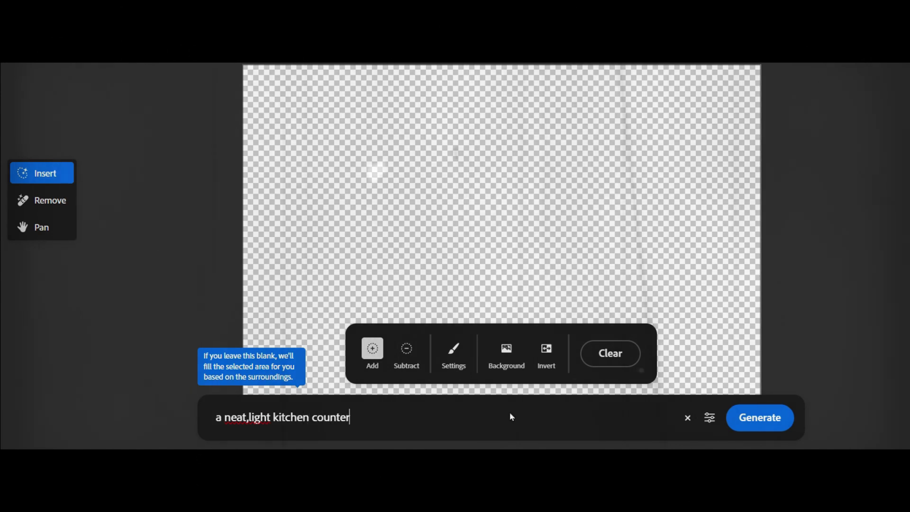
left_click(759, 429)
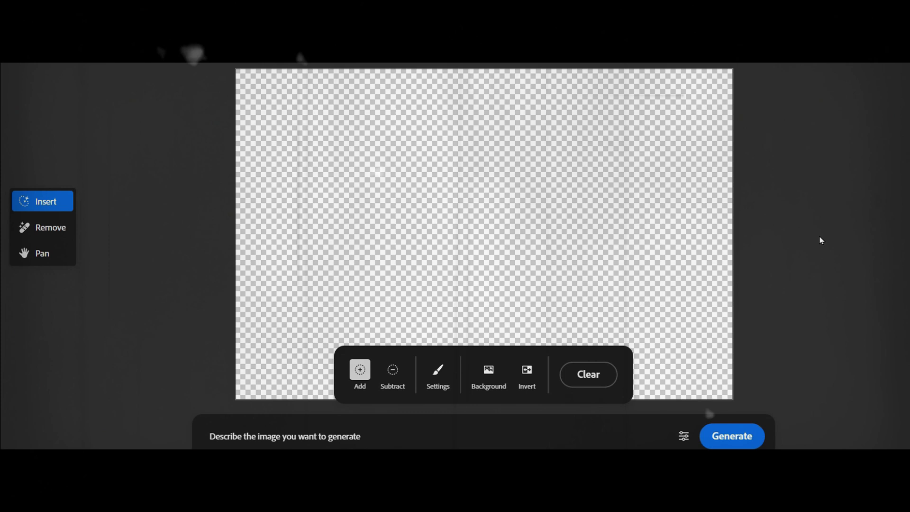
left_click(353, 442)
type("a neat, light kitchen counter")
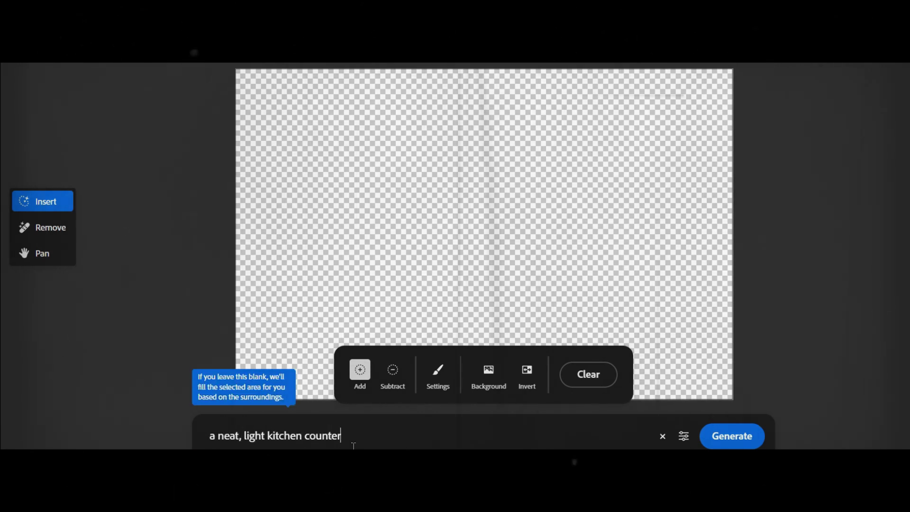
key("Return")
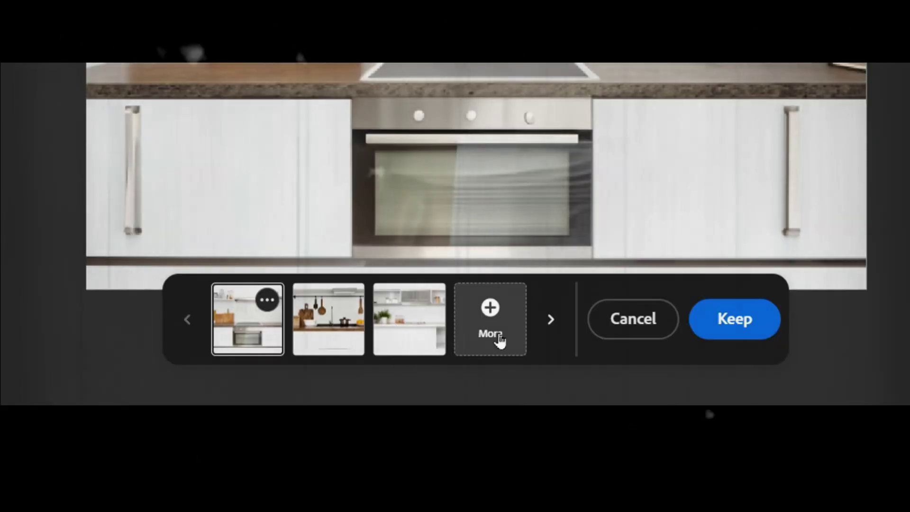
Preview the kitchen variations and generate two more batches with More
left_click(339, 346)
left_click(485, 309)
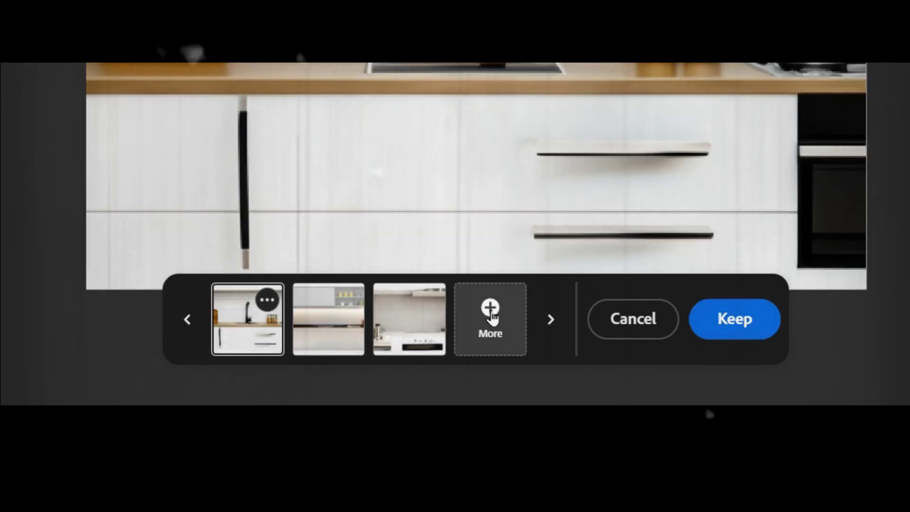
left_click(329, 319)
left_click(485, 311)
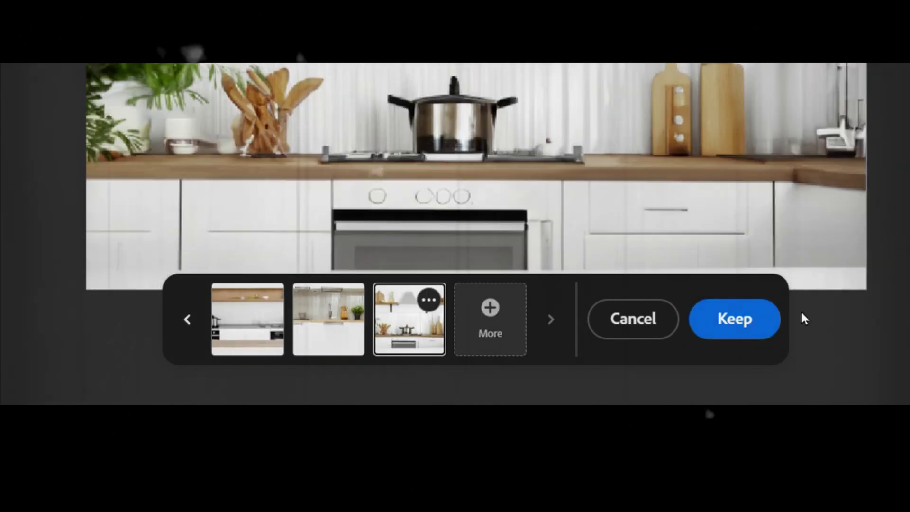
Compare the variations and keep the kitchen with a wooden shelf and wooden counter
left_click(328, 320)
left_click(247, 319)
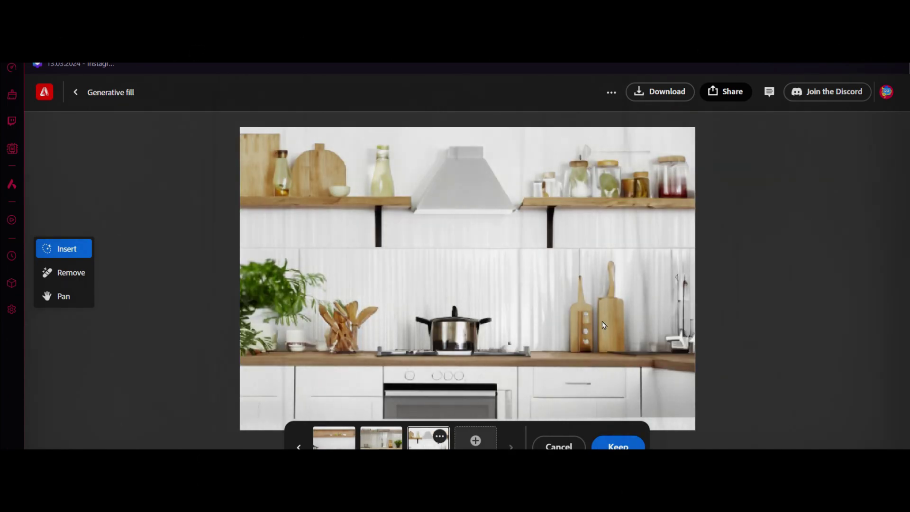
left_click(381, 439)
left_click(315, 445)
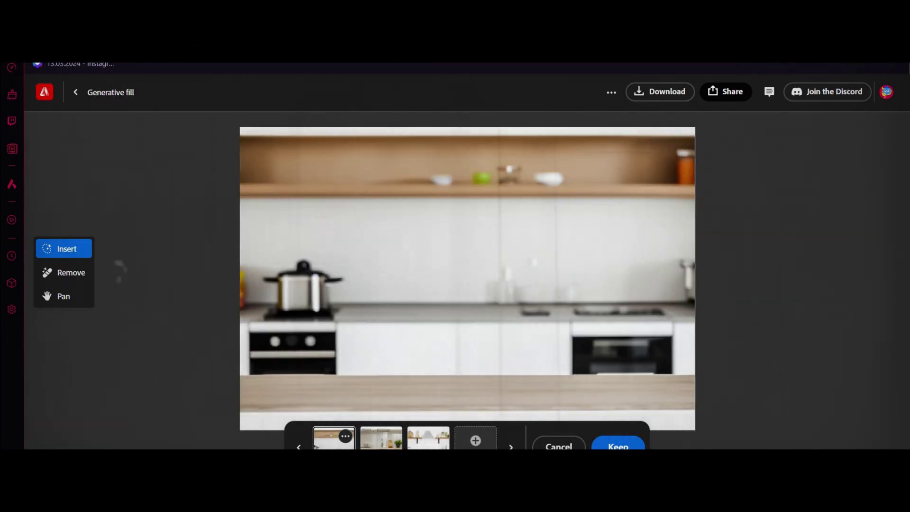
left_click(628, 448)
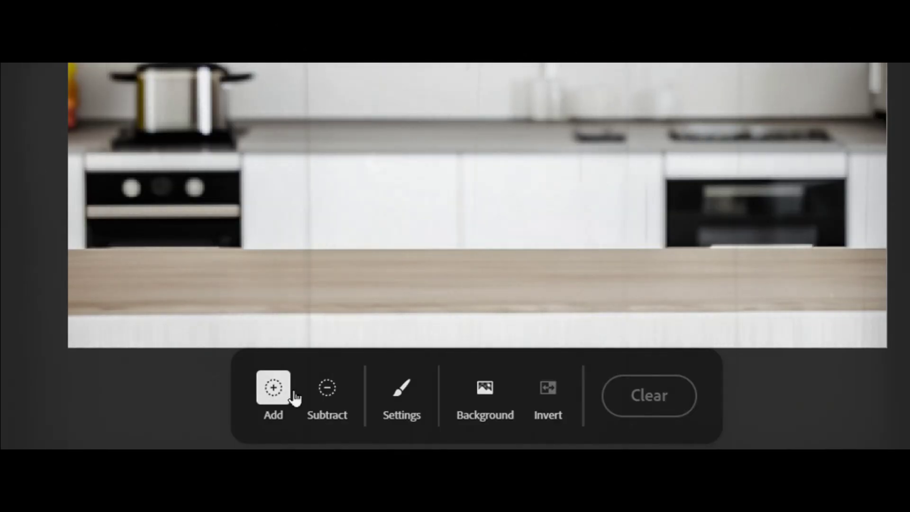
Switch the brush to Subtract mode and check its size and hardness settings
left_click(327, 401)
left_click(402, 394)
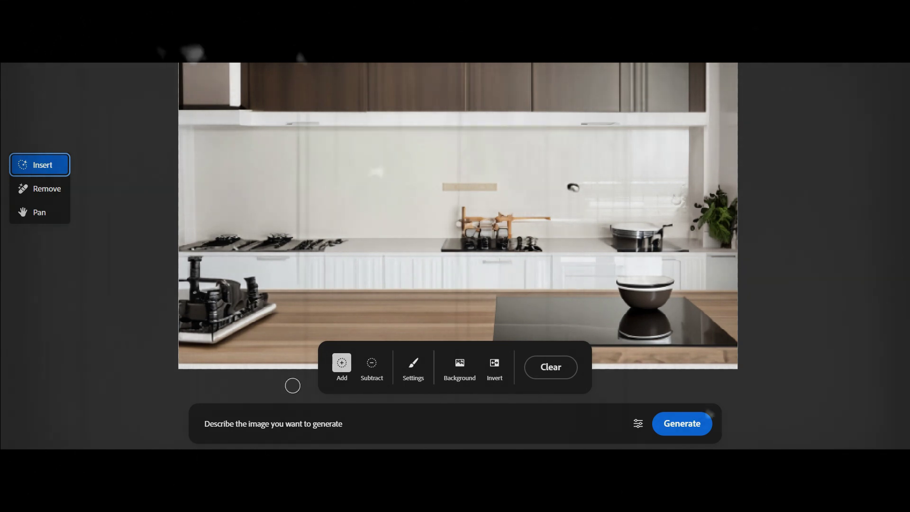
Mask the left of the counter and generate 'a bowl of fresh strawberries' there
left_click(419, 359)
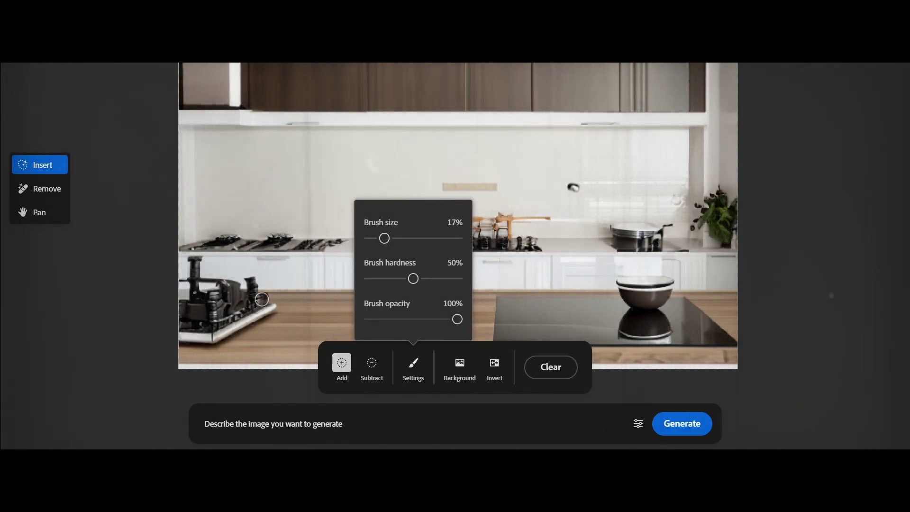
mouse_move(256, 276)
left_mouse_down()
mouse_move(299, 308)
mouse_move(294, 263)
mouse_move(268, 272)
mouse_move(296, 270)
mouse_move(282, 292)
mouse_move(258, 253)
mouse_move(308, 243)
mouse_move(358, 247)
left_mouse_up()
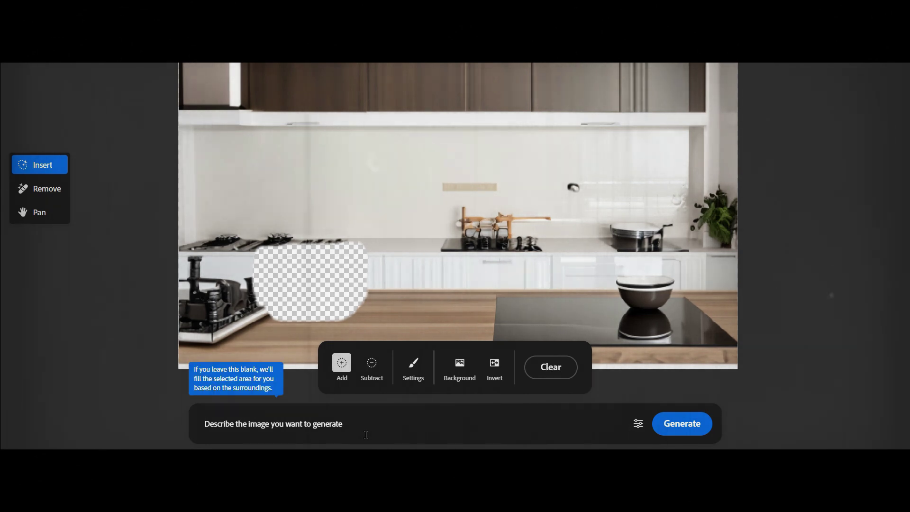
type("owl of st")
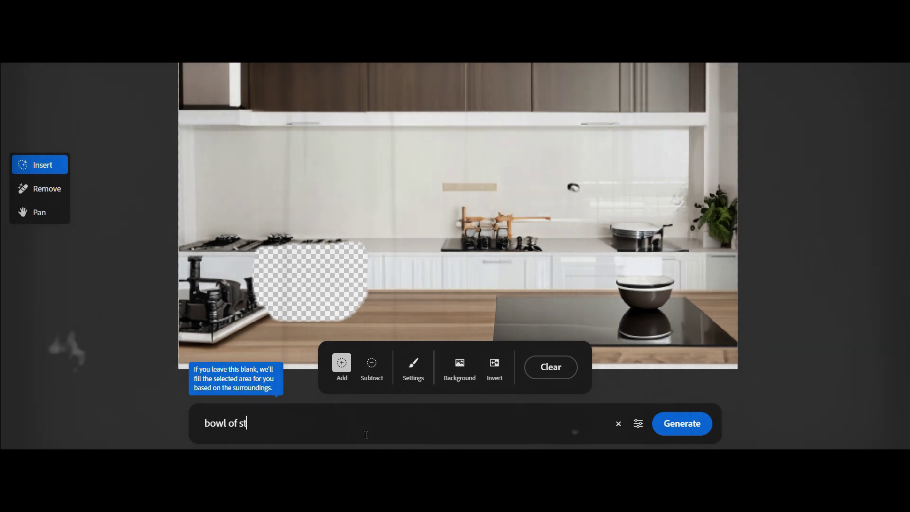
type("rawberry")
left_click(638, 423)
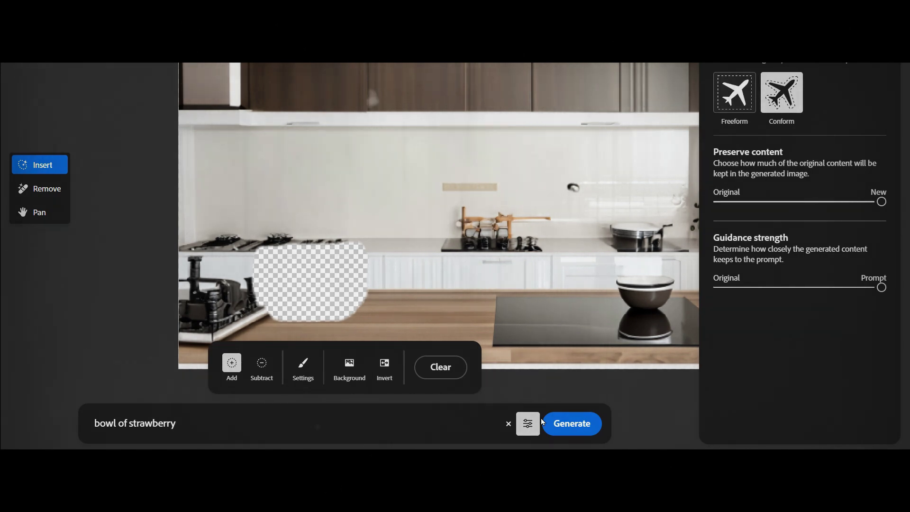
left_click(572, 423)
left_click(677, 427)
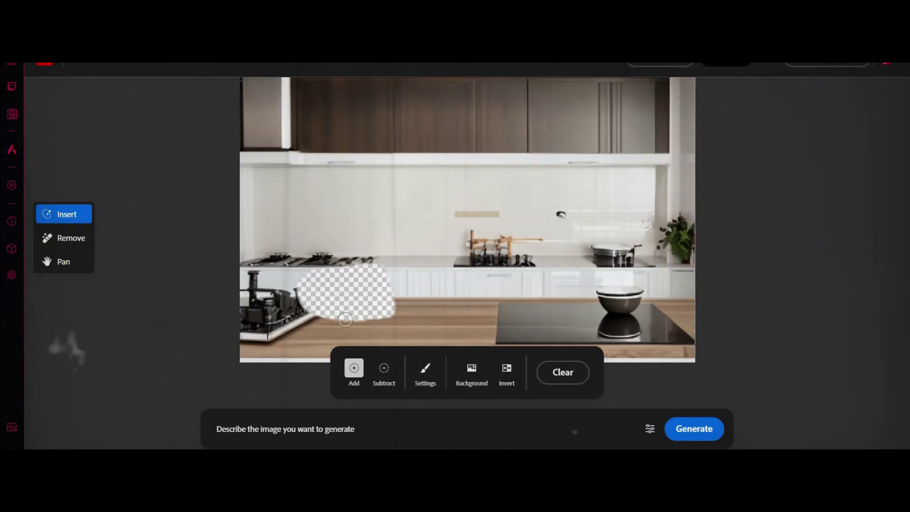
type("of fresh strawbe")
left_click(694, 428)
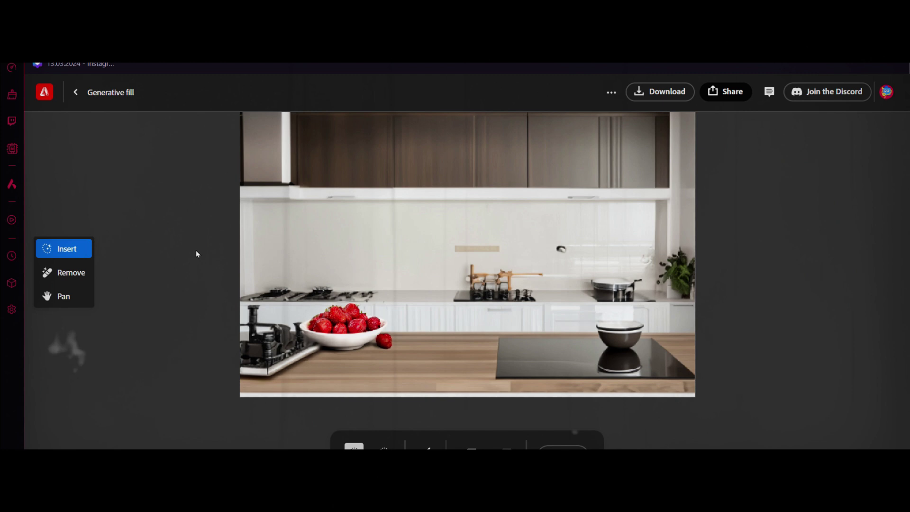
mouse_move(434, 292)
left_mouse_down()
mouse_move(447, 341)
mouse_move(479, 307)
mouse_move(440, 297)
mouse_move(417, 308)
mouse_move(449, 333)
mouse_move(463, 301)
mouse_move(560, 330)
mouse_move(560, 286)
mouse_move(549, 317)
mouse_move(549, 304)
mouse_move(532, 327)
mouse_move(553, 335)
left_mouse_up()
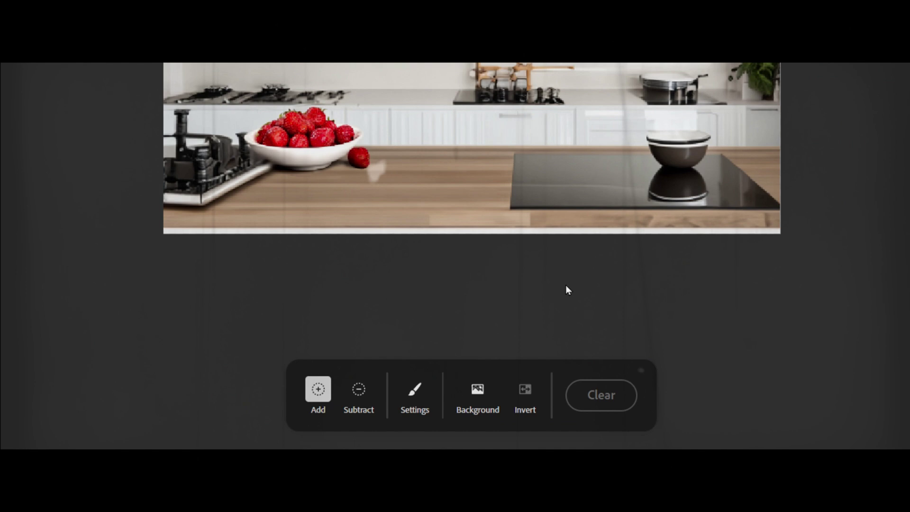
Mask a countertop spot and generate white strawberry-cake frosting, previewing the third variation
left_click_drag(411, 152, 444, 194)
type("a box of c")
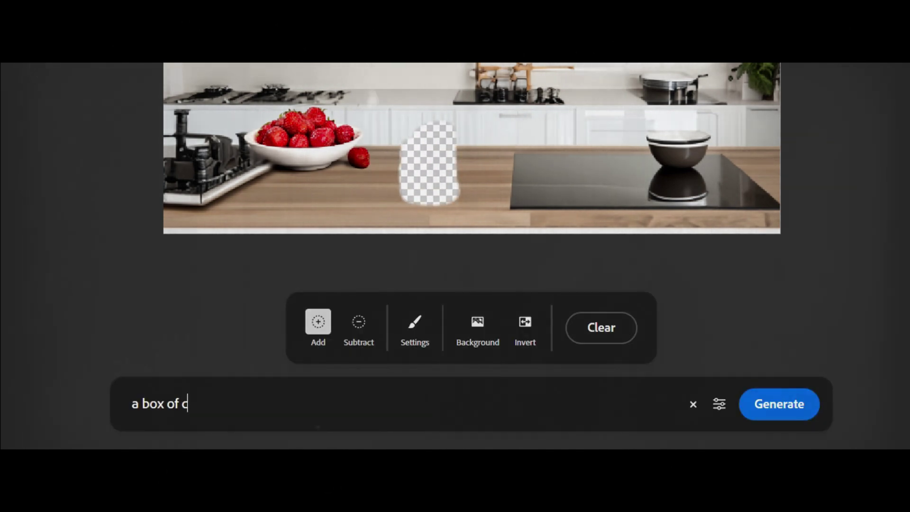
type("ake mix that is blue in color and has")
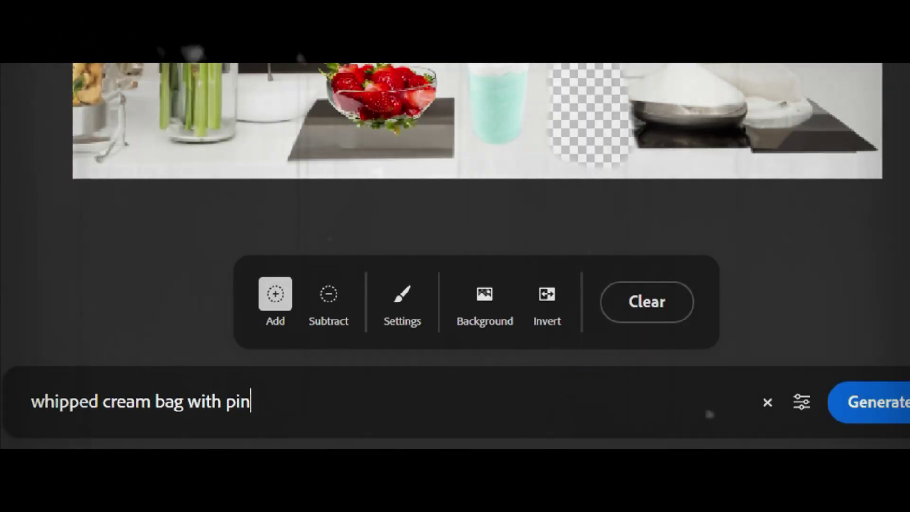
key("Return")
left_click(407, 374)
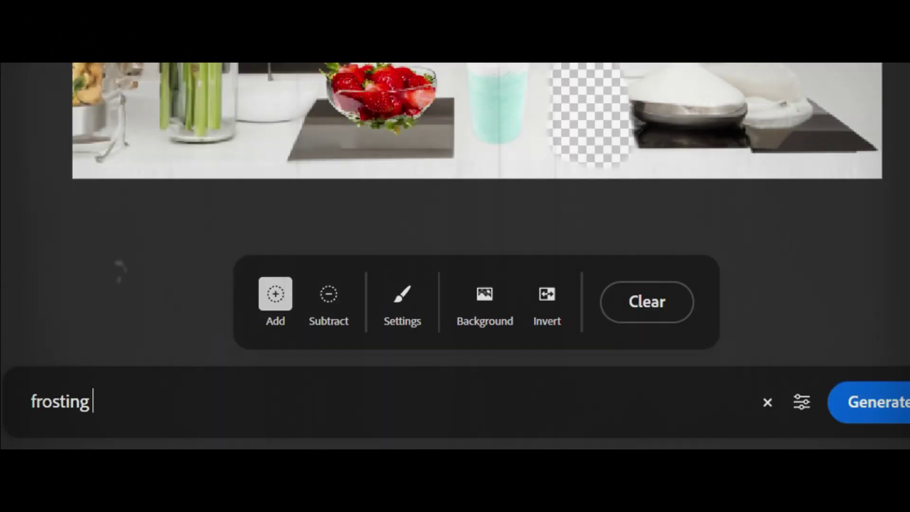
type("for a strawberry cake in whit")
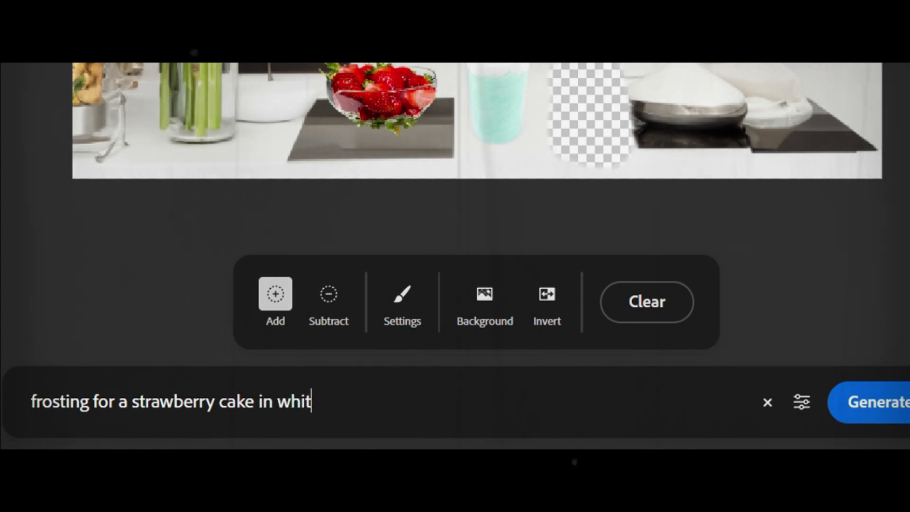
key("Return")
left_click(412, 382)
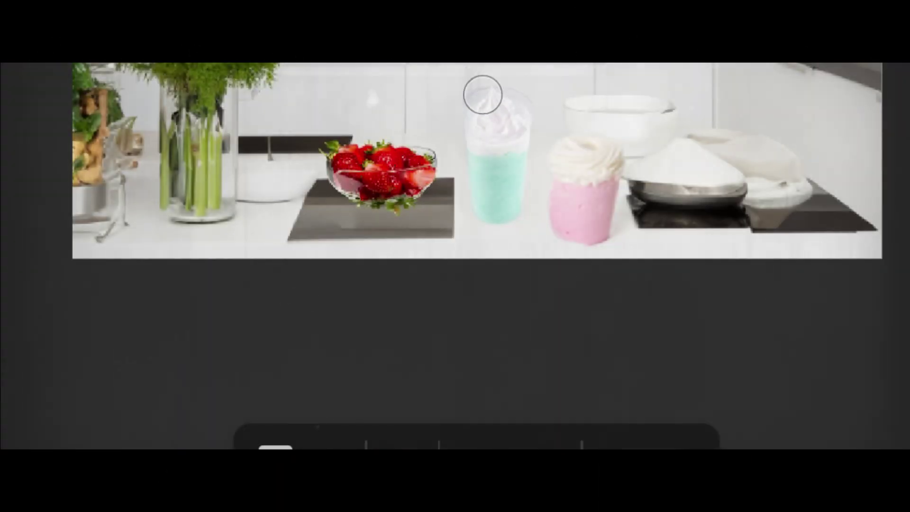
Replace the mint cup with a blue cake-mix box, choosing the second variation
mouse_move(481, 92)
left_mouse_down()
mouse_move(504, 115)
mouse_move(478, 203)
left_mouse_up()
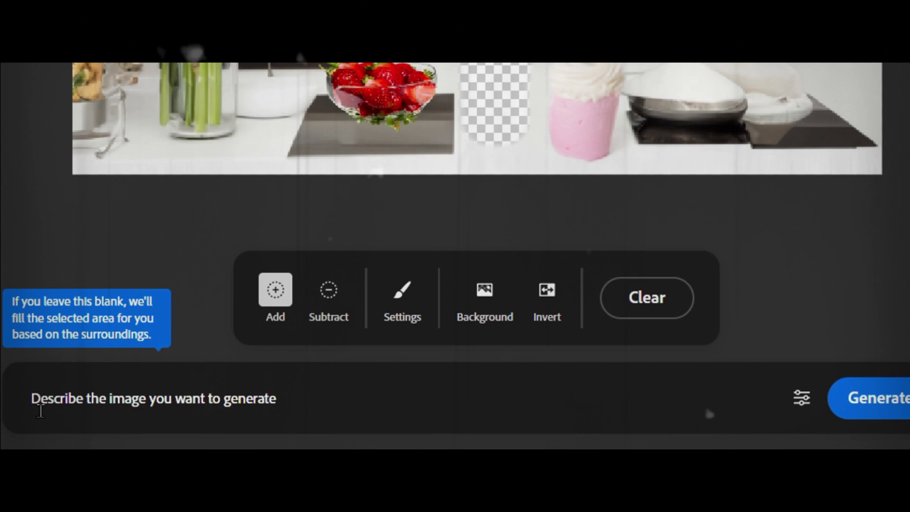
left_click(40, 400)
type("a box of cake mix that is blue in ")
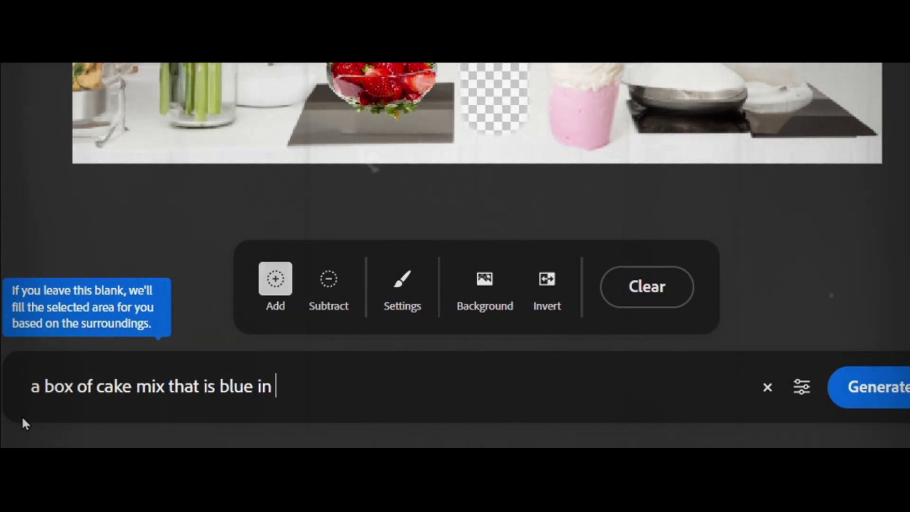
type("color and has the words on i")
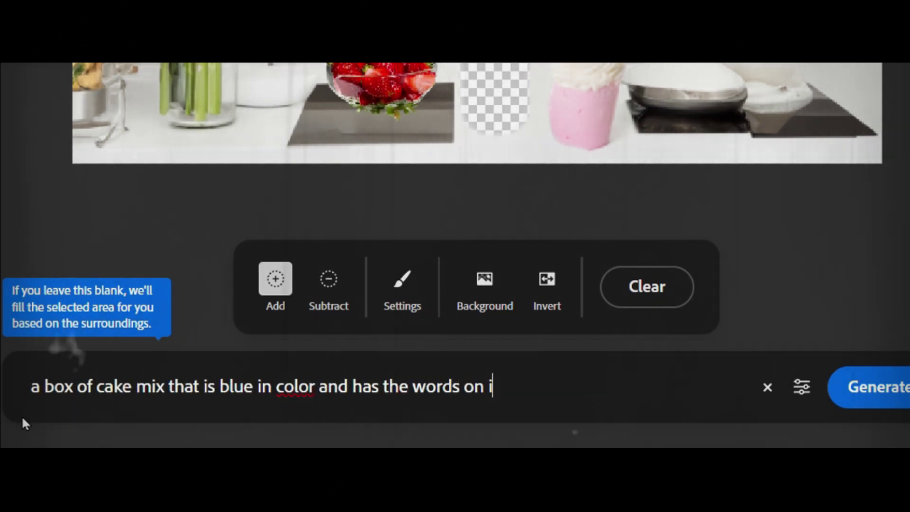
key("Return")
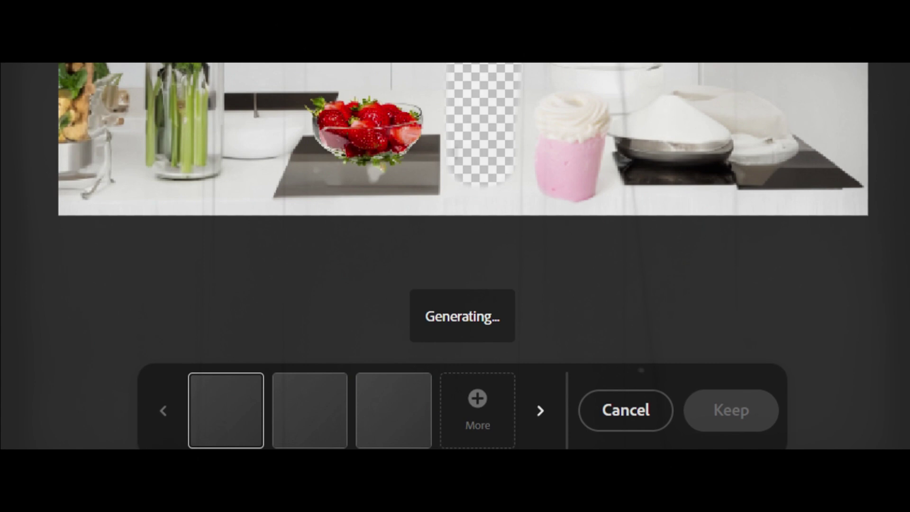
left_click(289, 417)
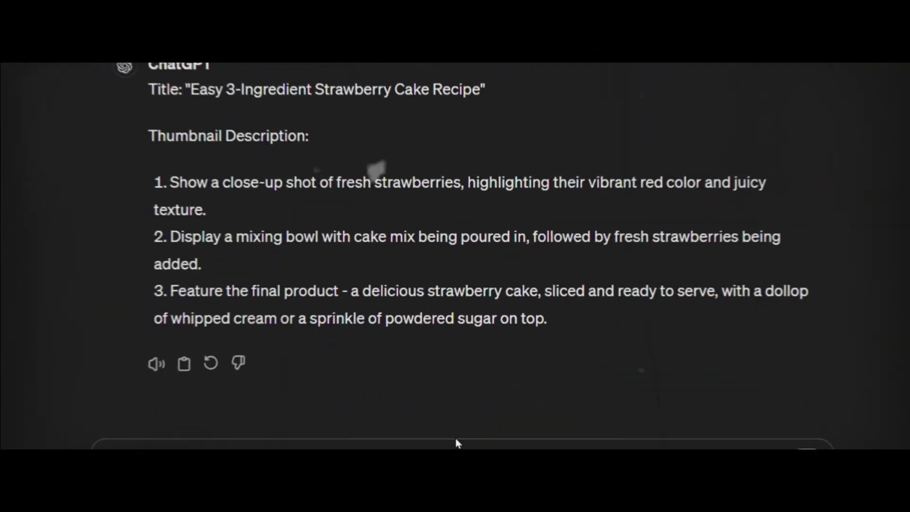
Send ChatGPT the prompts 'Setting' and then 'Main part'
key("Return")
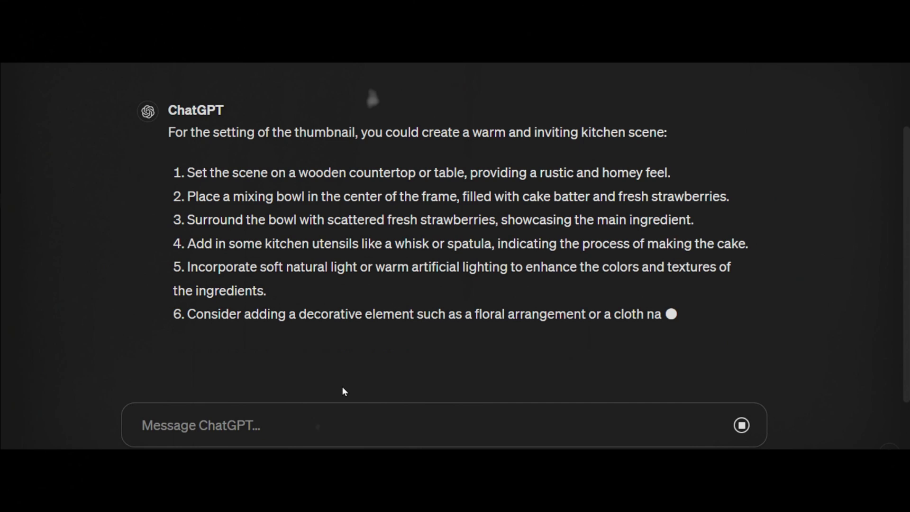
type("Main part")
key("Return")
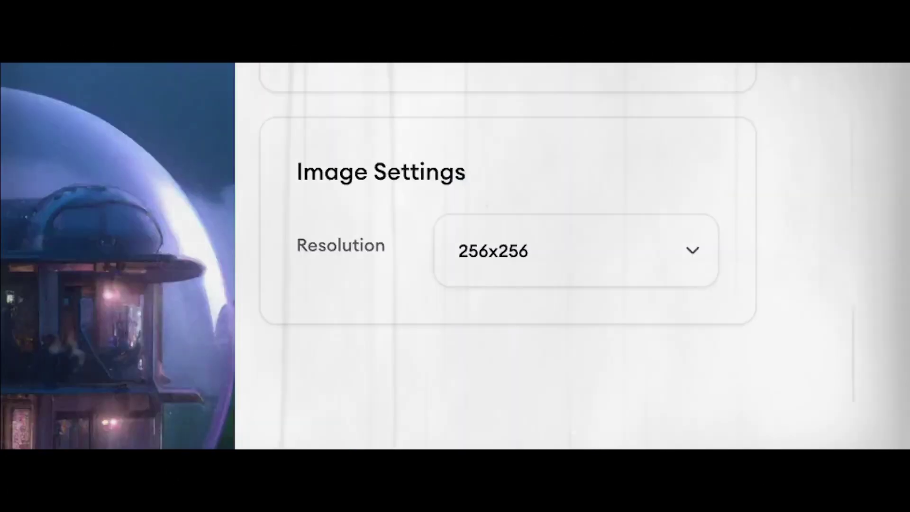
Set VEED's resolution to 1024x1024 and enter the prompt 'a cat playing with a soccer ball'
left_click(643, 237)
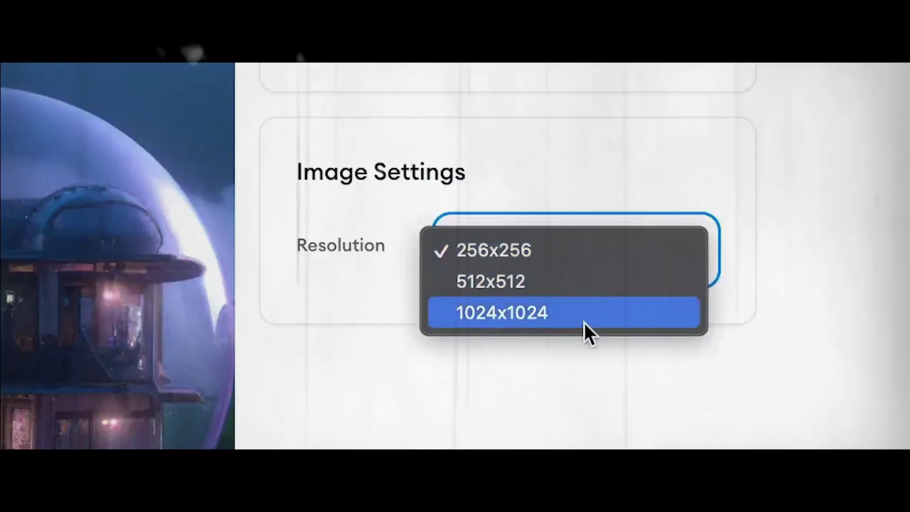
left_click(584, 323)
type("a ca")
type("t playing with a soccer ball")
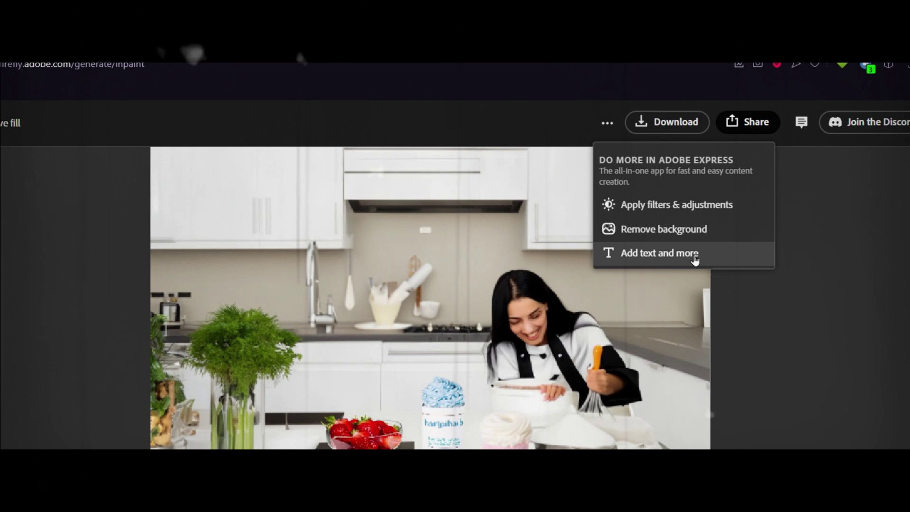
Send the kitchen image to Adobe Express and add a 'How to make Strawberry Cake' title with text effects
left_click(692, 260)
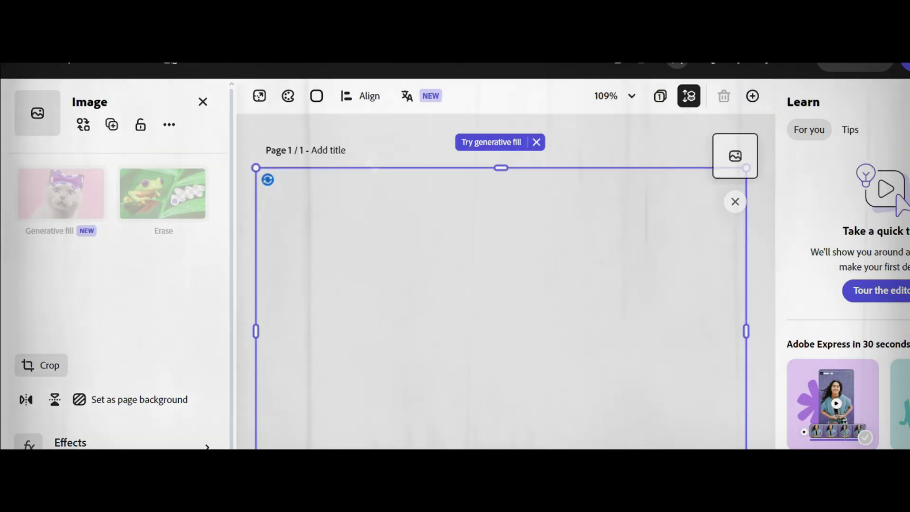
type("tHow to make Strawberry CA")
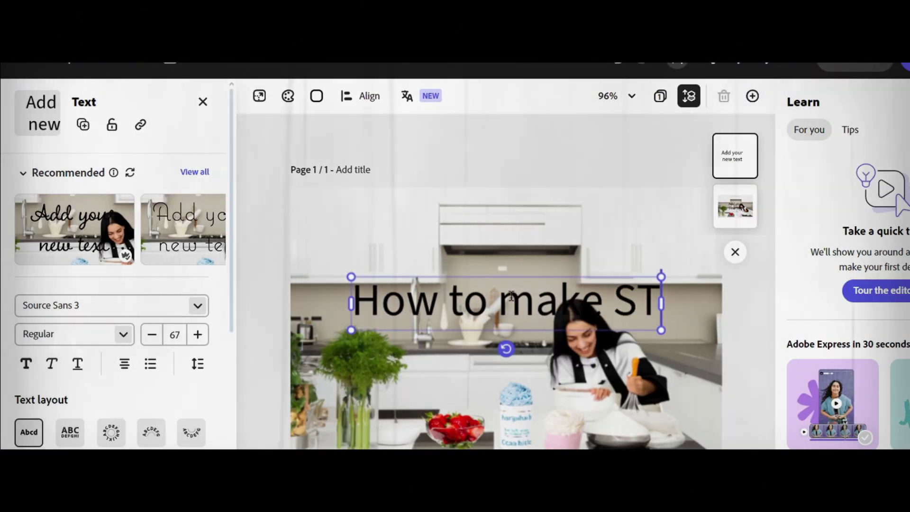
type("ke")
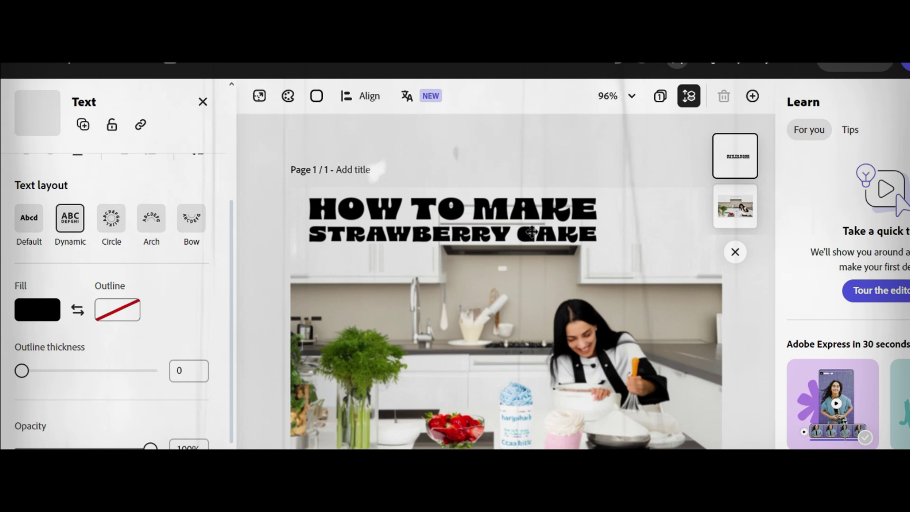
scroll(95, 407, "down", 3)
left_click(94, 407)
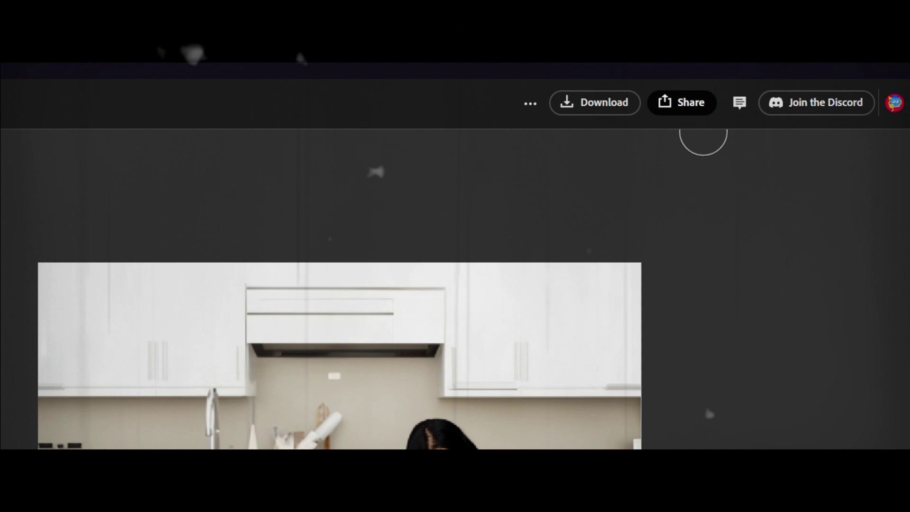
Open the feedback options, then browse the Firefly home page feature carousel
left_click(738, 106)
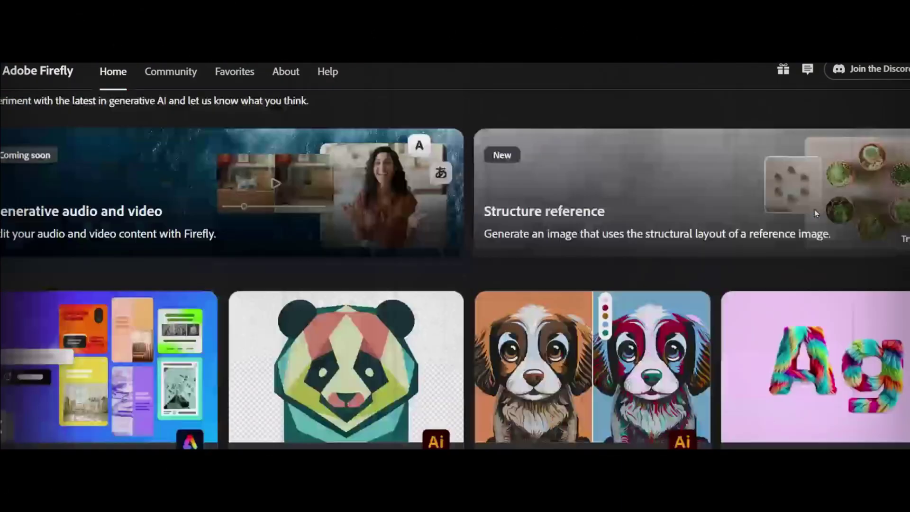
scroll(455, 273, "left", 3)
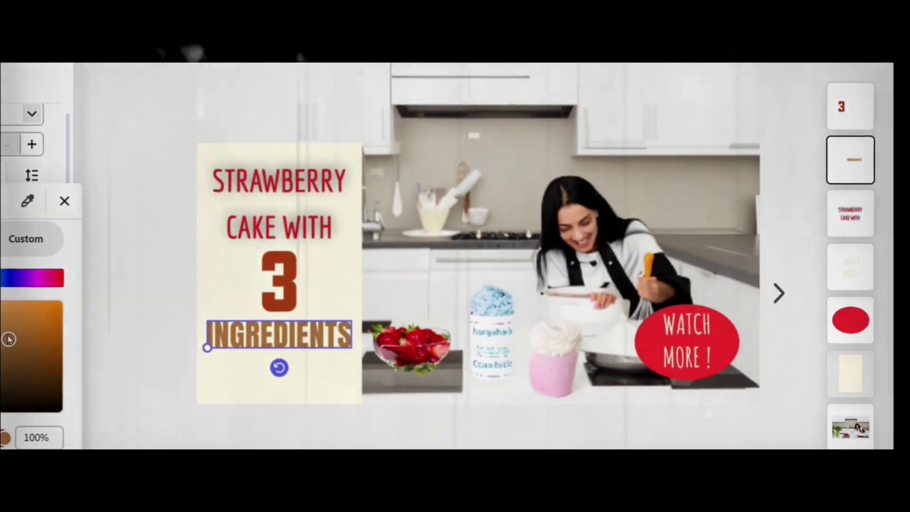
Drag the Custom fill colour handle to give INGREDIENTS a dark brown shade
left_click_drag(5, 342, 100, 366)
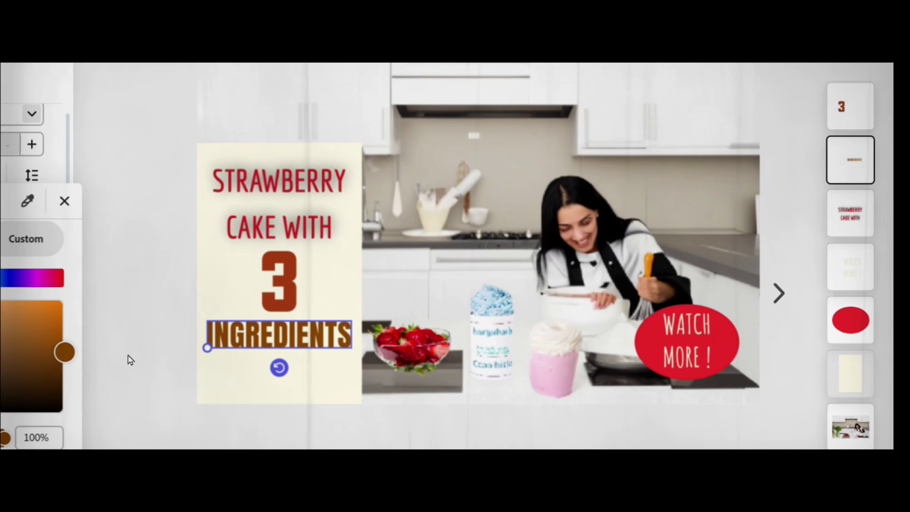